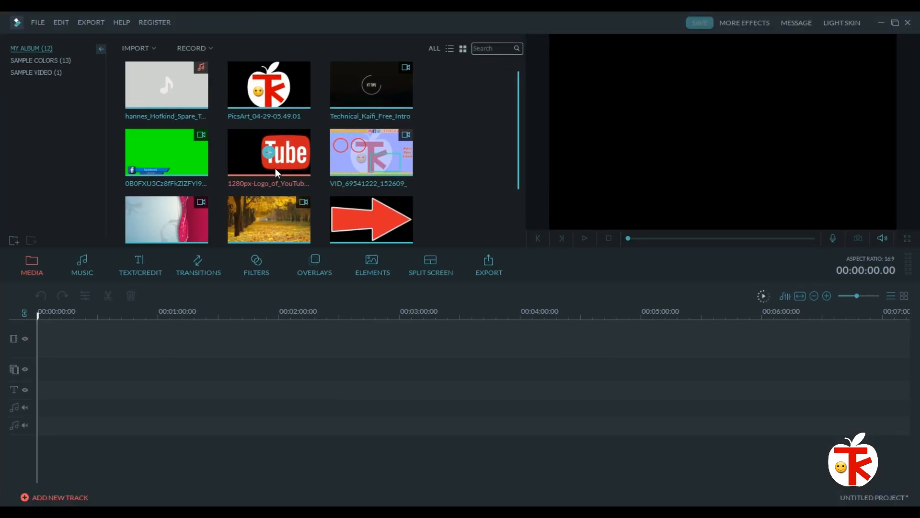
Import the video file MVI_1093 from the Desktop into the media album and play it in the preview
scroll(445, 160, down, 2)
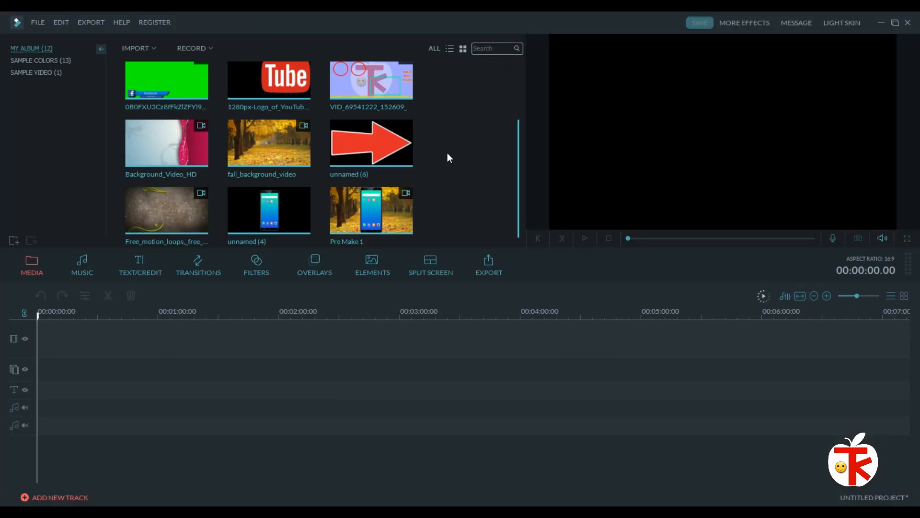
click(137, 47)
click(158, 60)
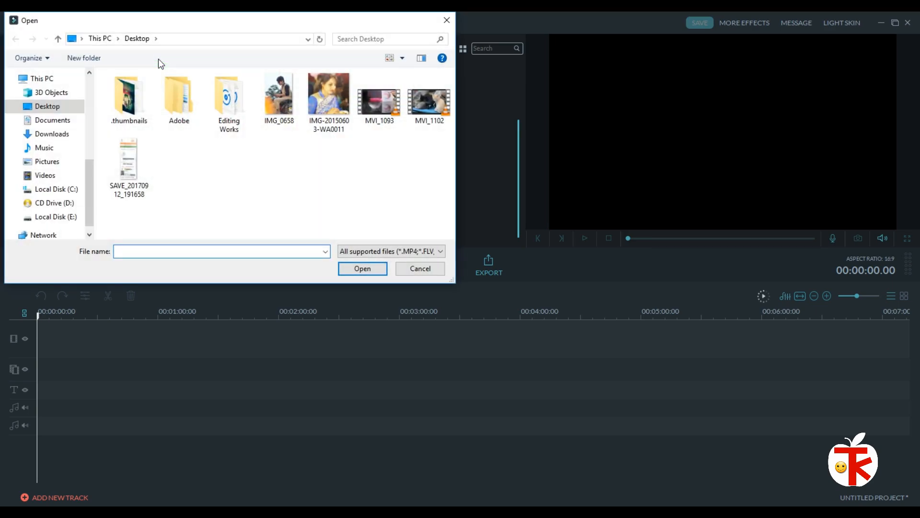
click(376, 113)
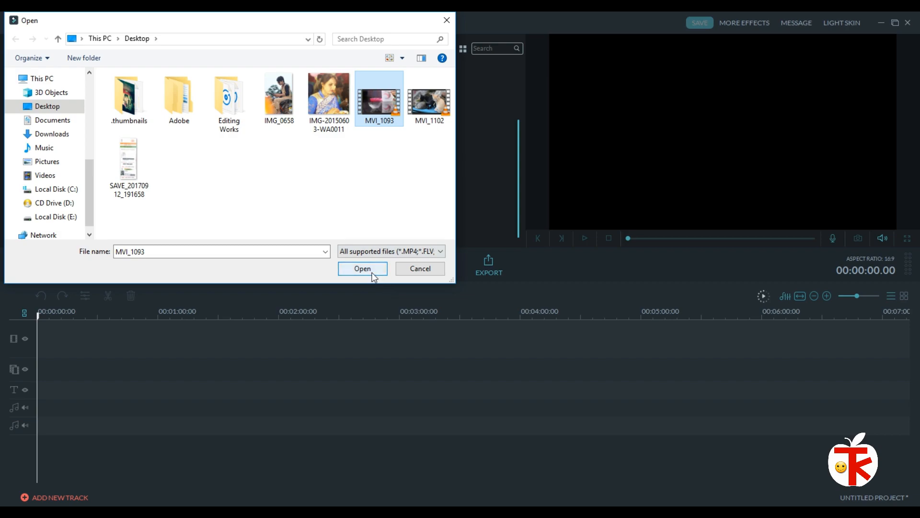
click(373, 275)
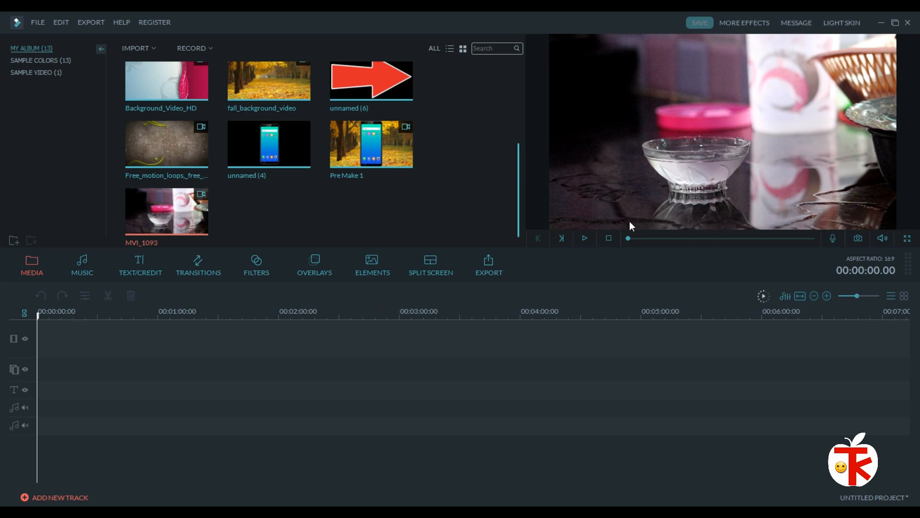
click(585, 238)
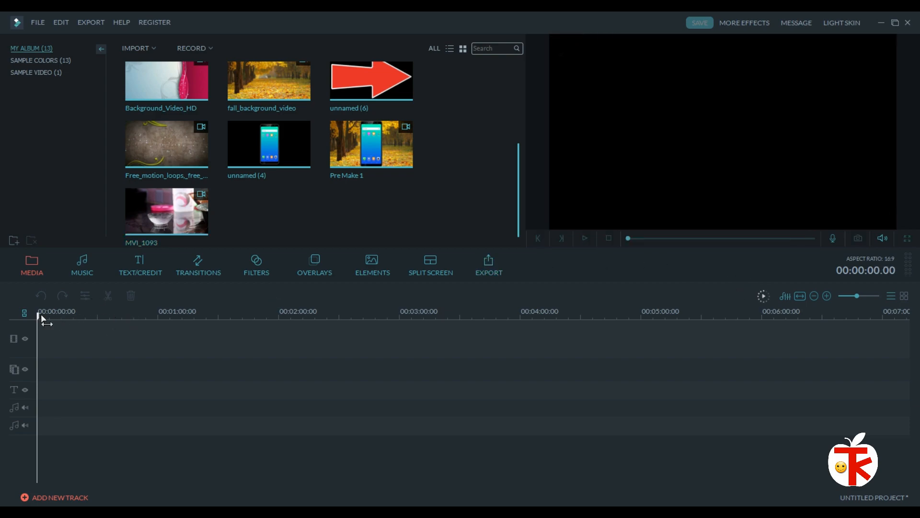
Place the MVI_1093 clip at the start of the video track
scroll(148, 345, up, 5)
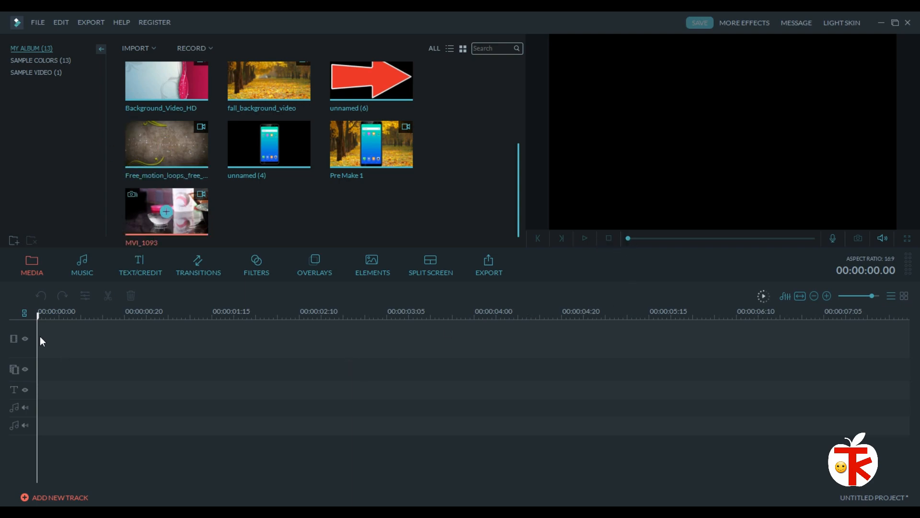
drag(59, 338, 295, 368)
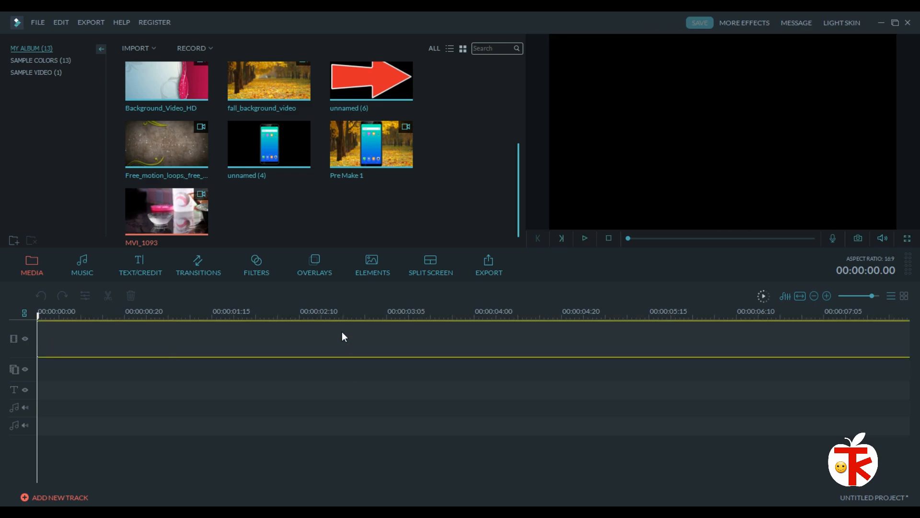
drag(351, 318, 327, 326)
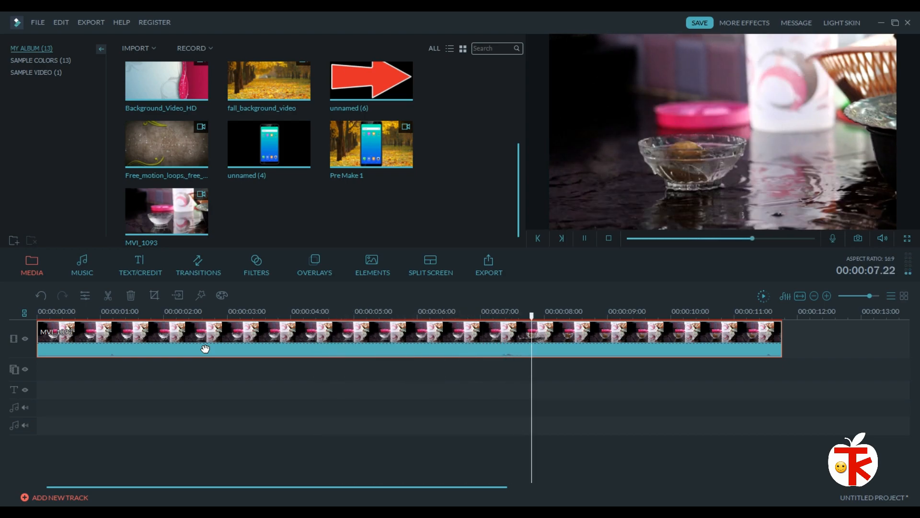
Split the MVI_1093 clip at 00:00:04.02 and delete the part before the cut
key(space)
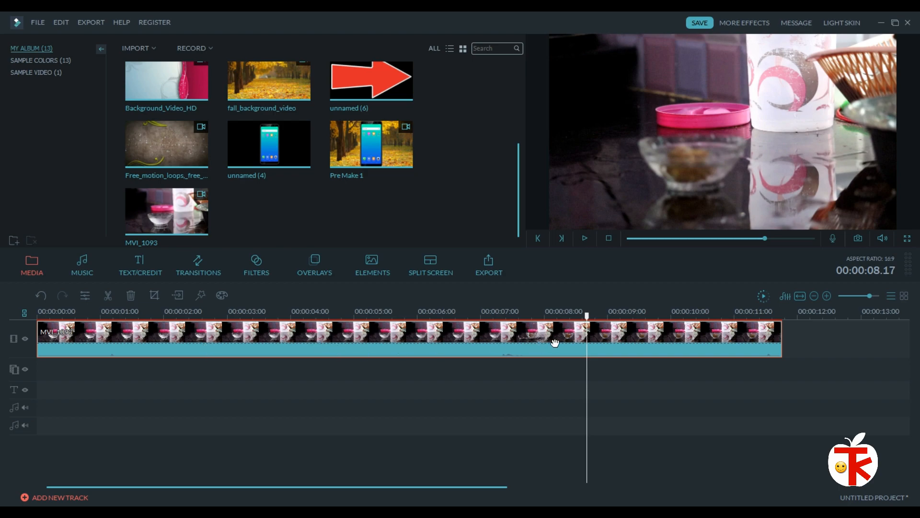
drag(324, 314, 296, 330)
right_click(342, 341)
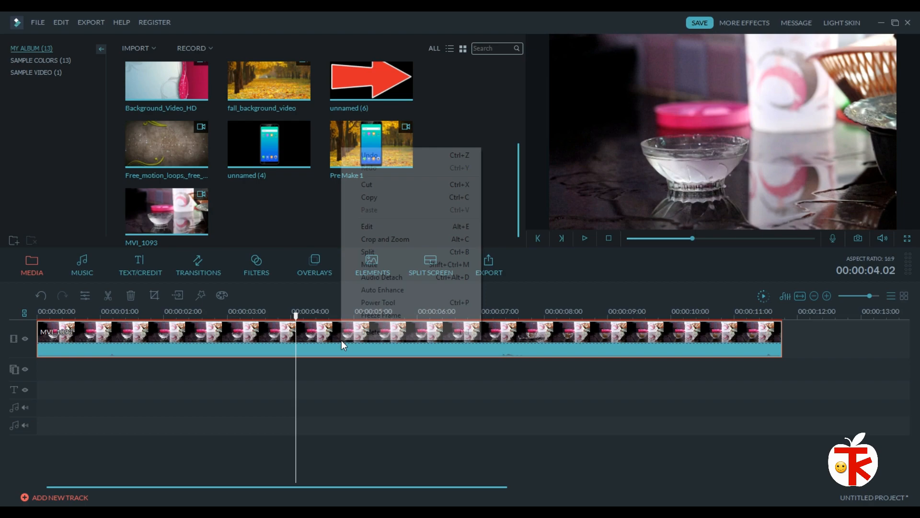
click(368, 251)
right_click(263, 332)
click(263, 332)
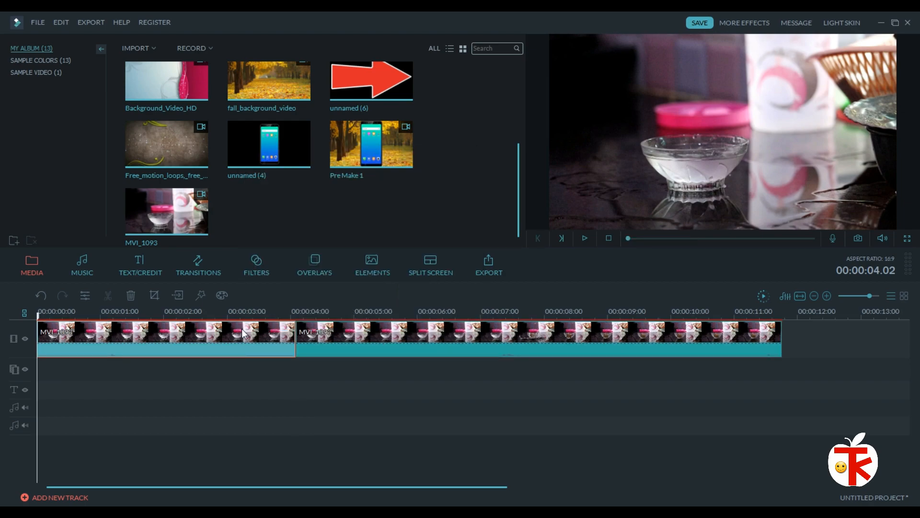
key(Delete)
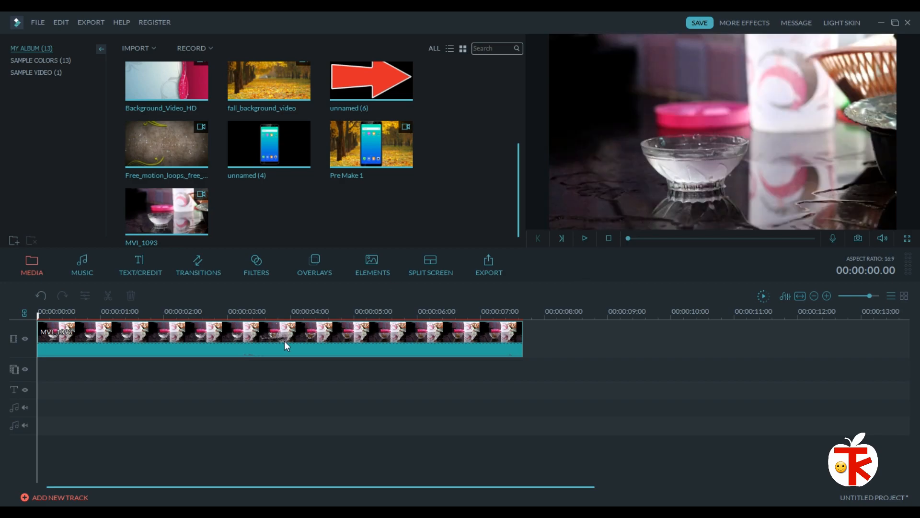
Split the remaining clip at 00:00:03.04, just before the splash, and set the first segment's speed to 3.00X
key(space)
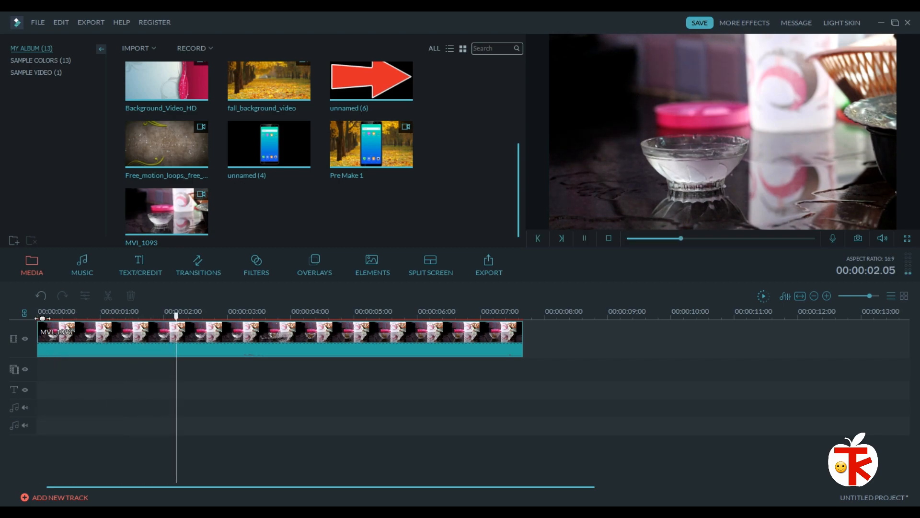
key(space)
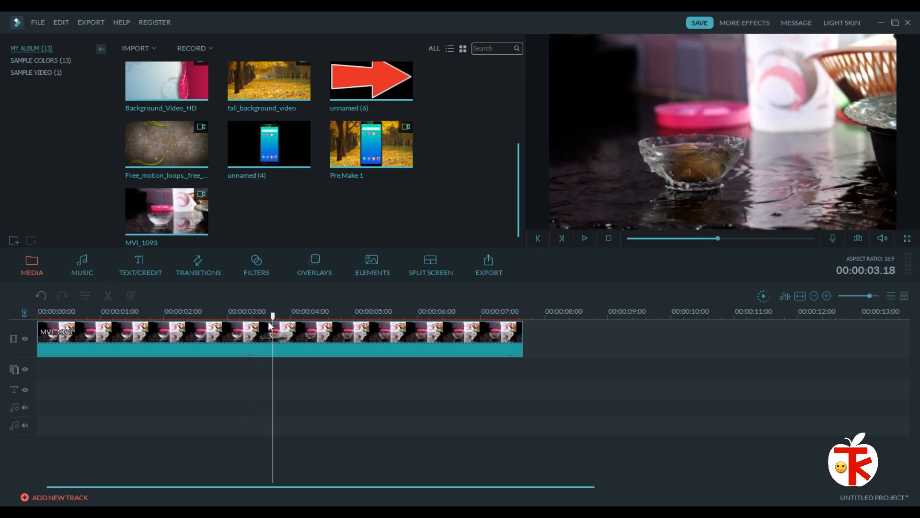
drag(272, 319, 240, 326)
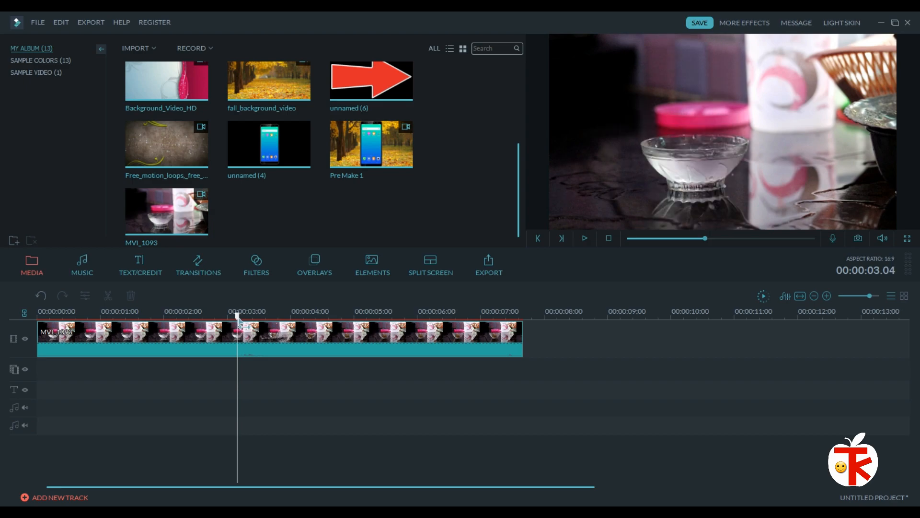
right_click(261, 353)
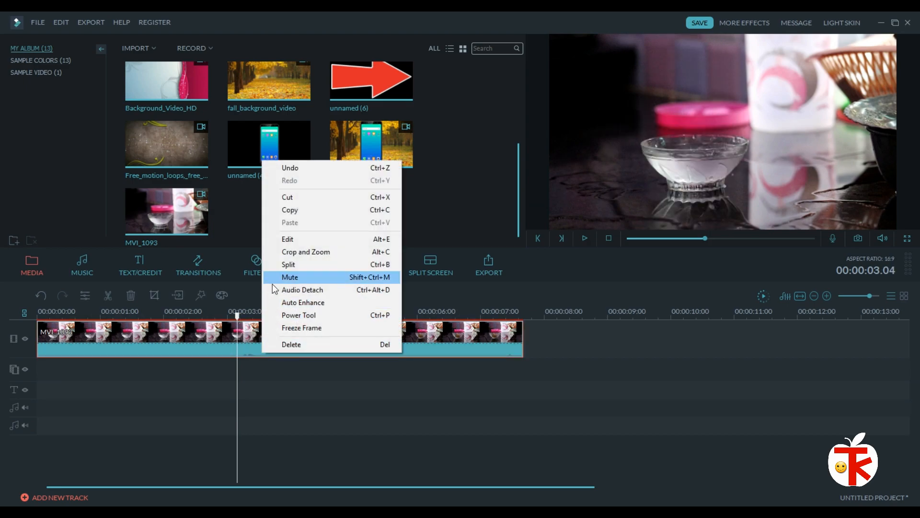
click(289, 265)
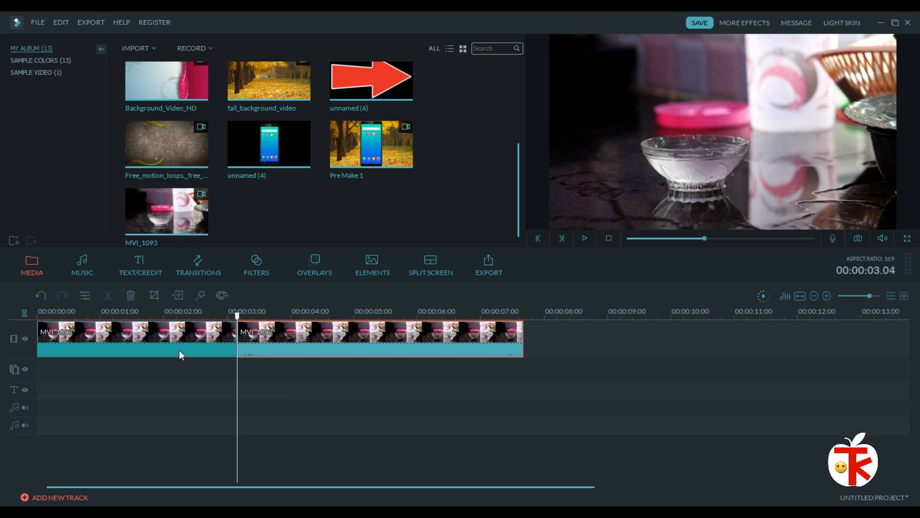
double_click(178, 342)
click(160, 349)
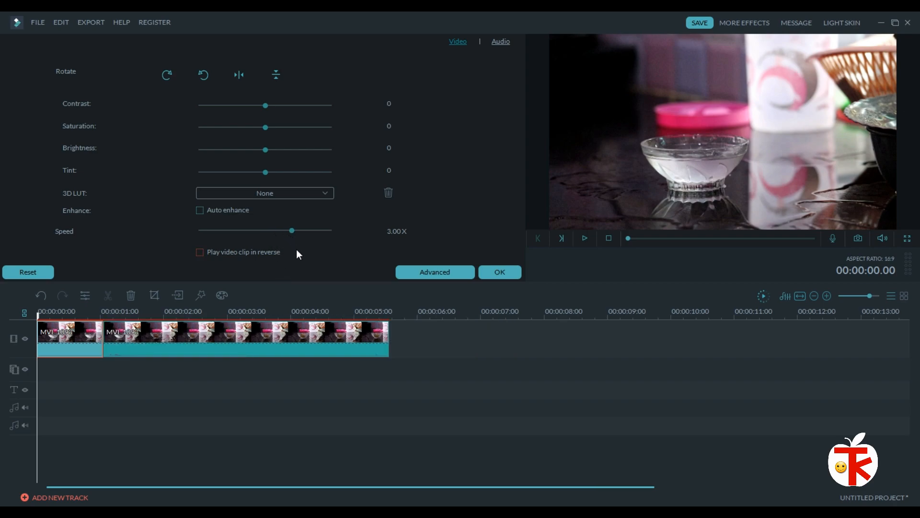
Play the second segment and split it at 00:00:02.17
click(141, 346)
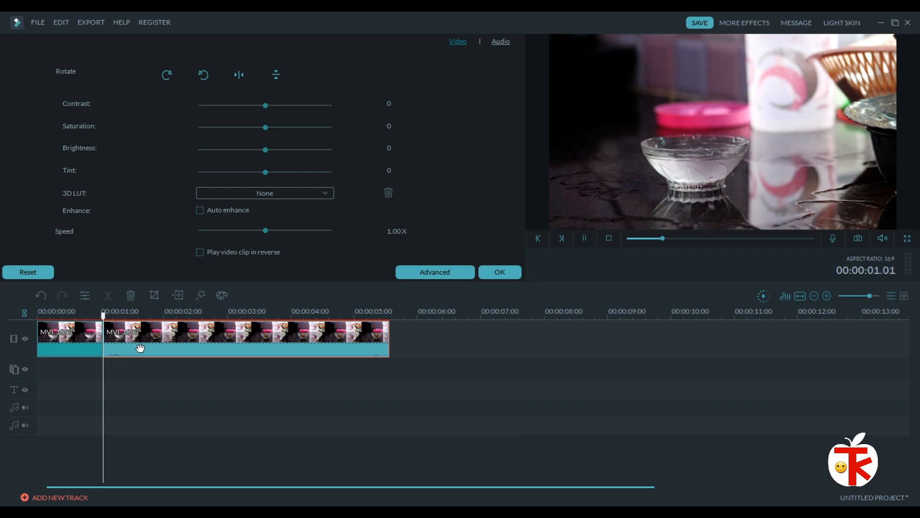
key(space)
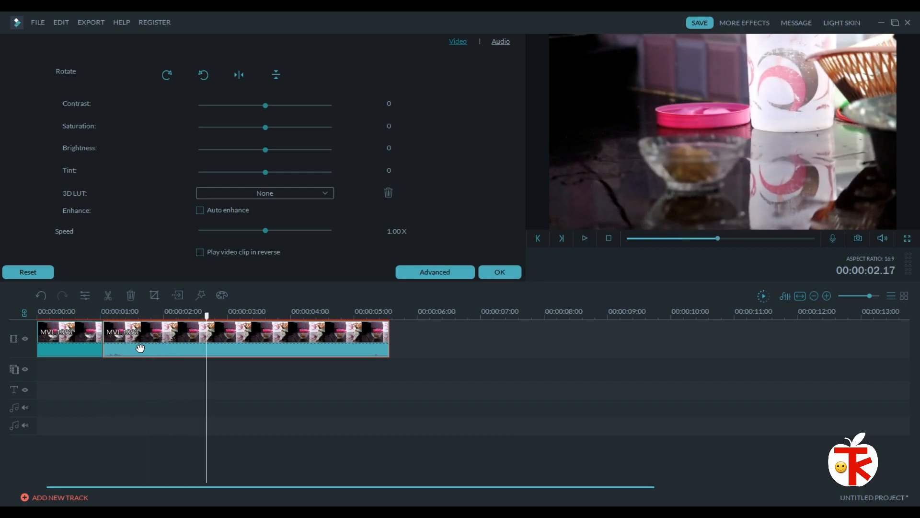
right_click(216, 357)
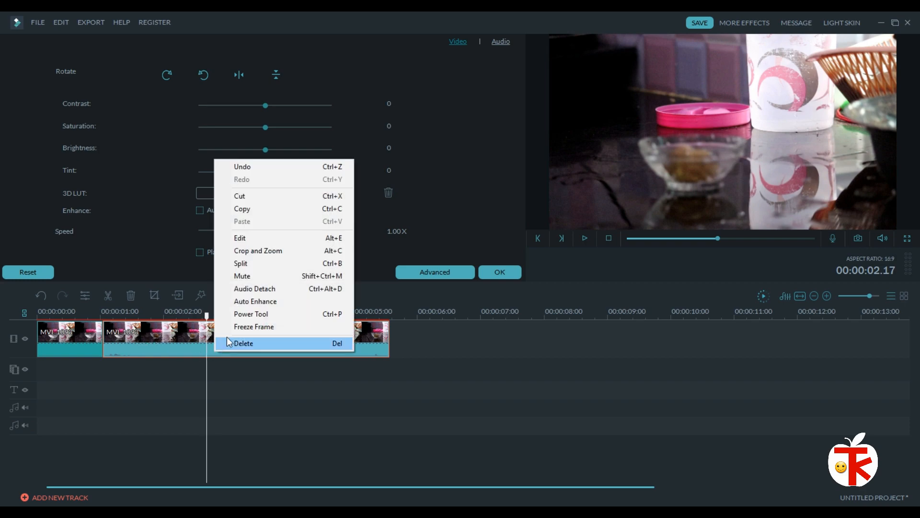
click(246, 264)
click(157, 346)
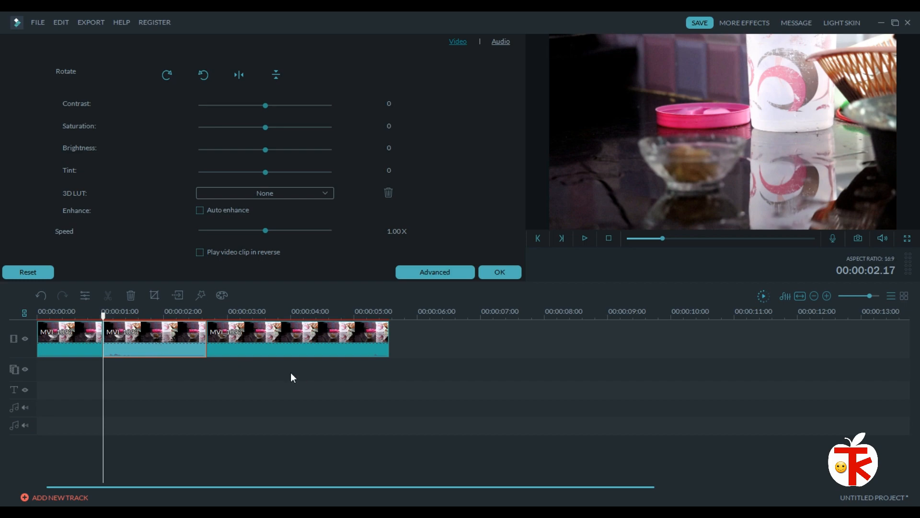
Split the last segment at 00:00:03.22 and delete the part after the cut
click(268, 351)
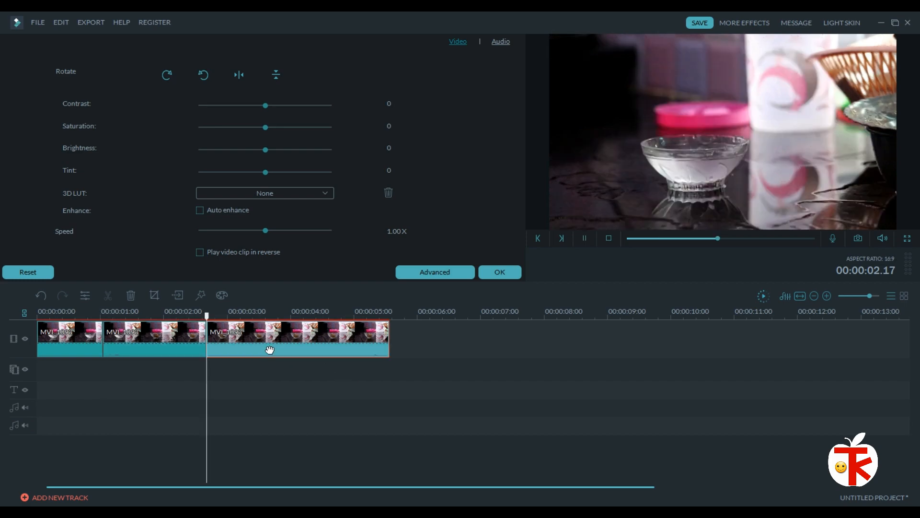
key(space)
right_click(331, 343)
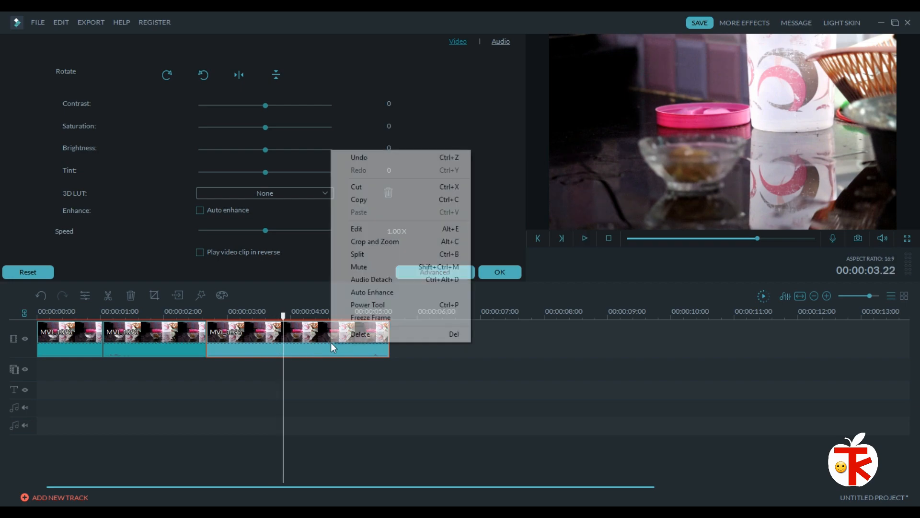
click(356, 254)
right_click(349, 346)
click(375, 335)
Set the last segment's speed to 3.00X and confirm the clip settings
click(226, 350)
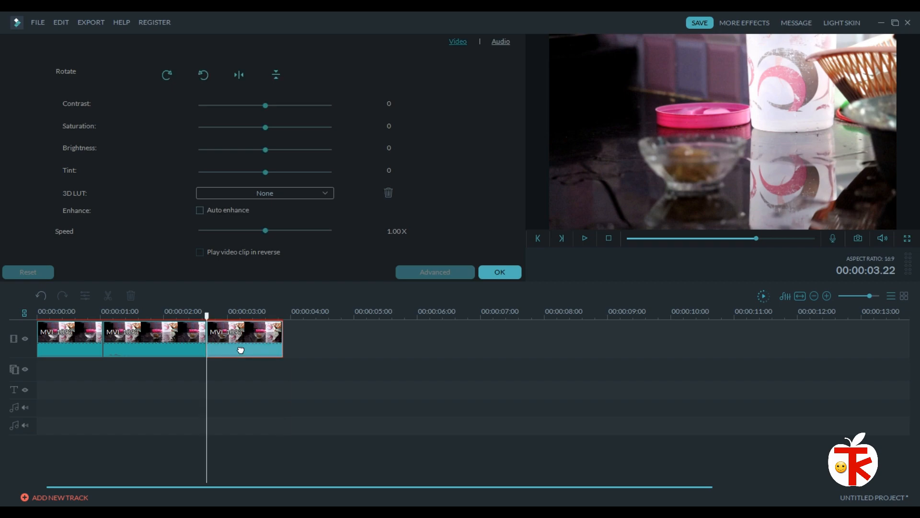
click(293, 230)
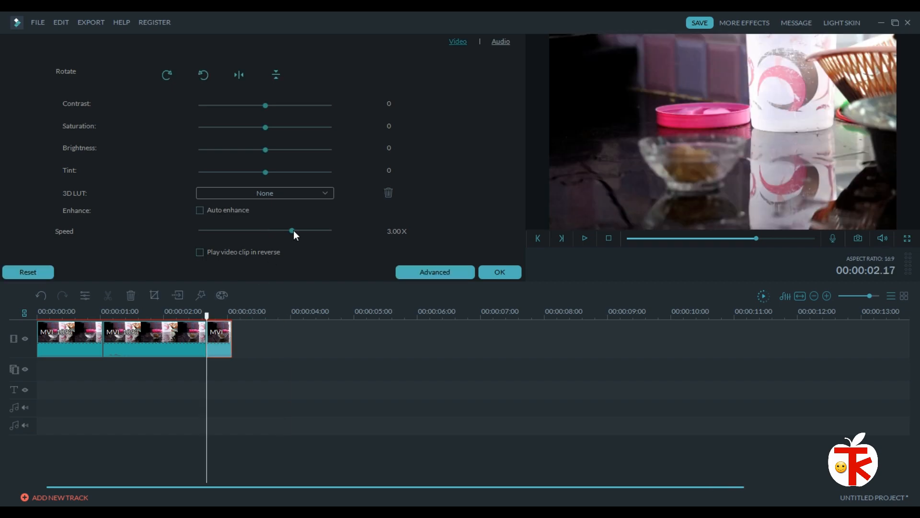
click(144, 346)
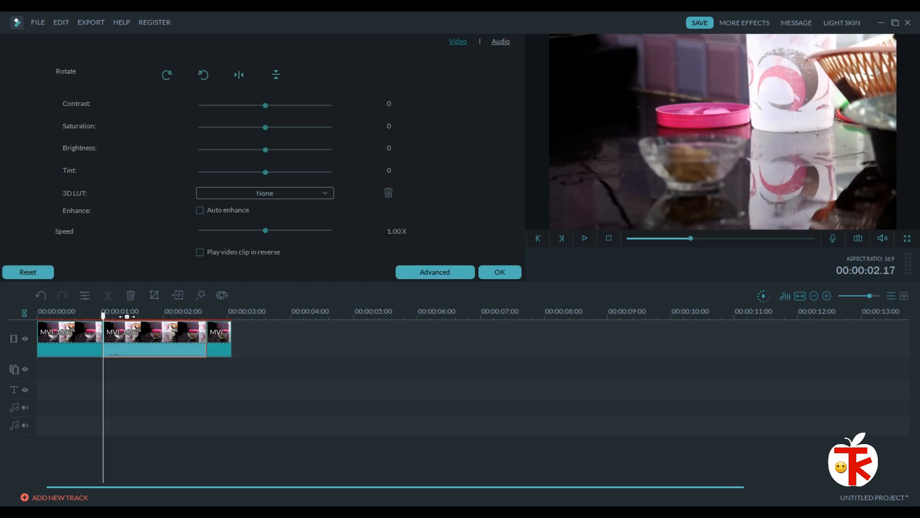
scroll(355, 357, up, 2)
scroll(354, 356, down, 1)
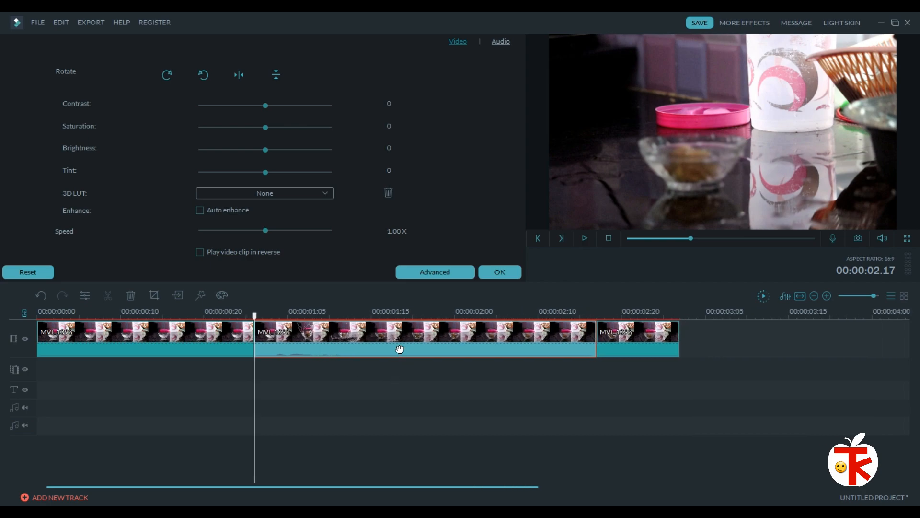
click(508, 271)
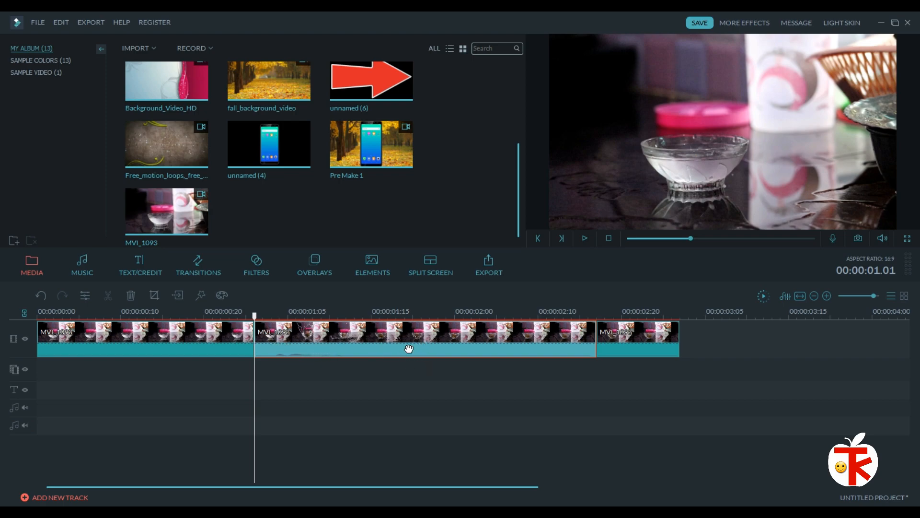
Slow the middle segment down to a speed of 0.20X and confirm
right_click(297, 341)
double_click(301, 343)
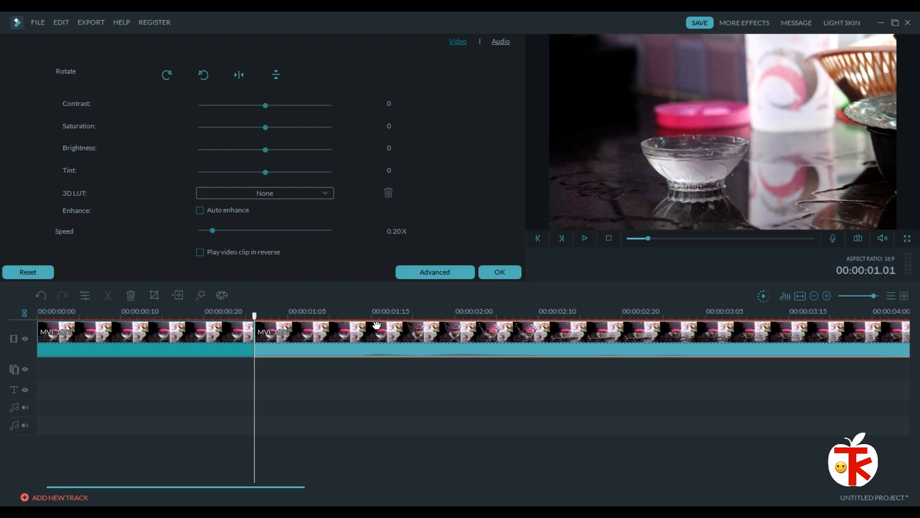
click(502, 270)
Play back the slowed middle segment, split it at 00:00:06.24, and delete its part after the cut
drag(503, 317, 225, 305)
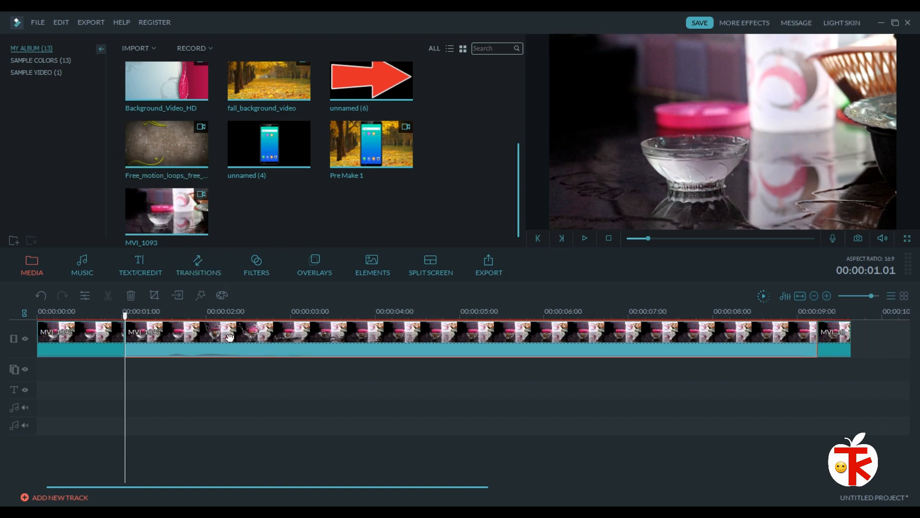
drag(646, 238, 597, 252)
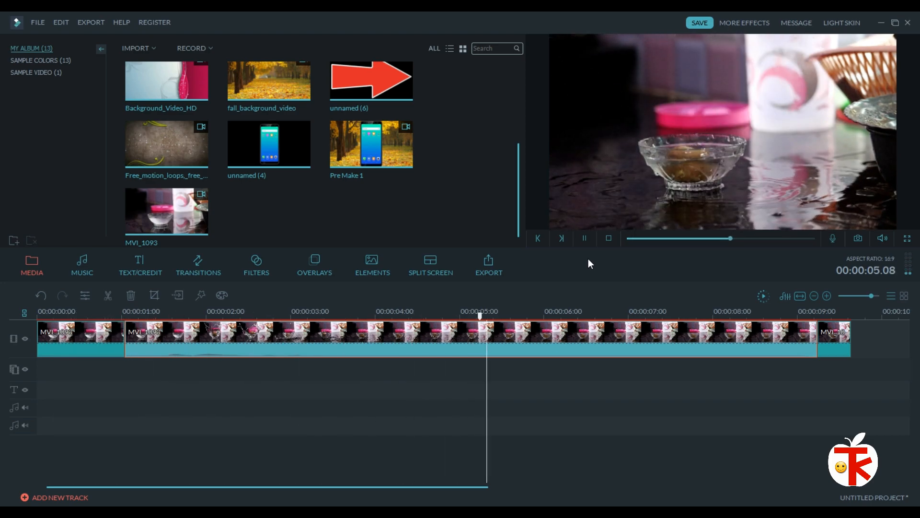
key(space)
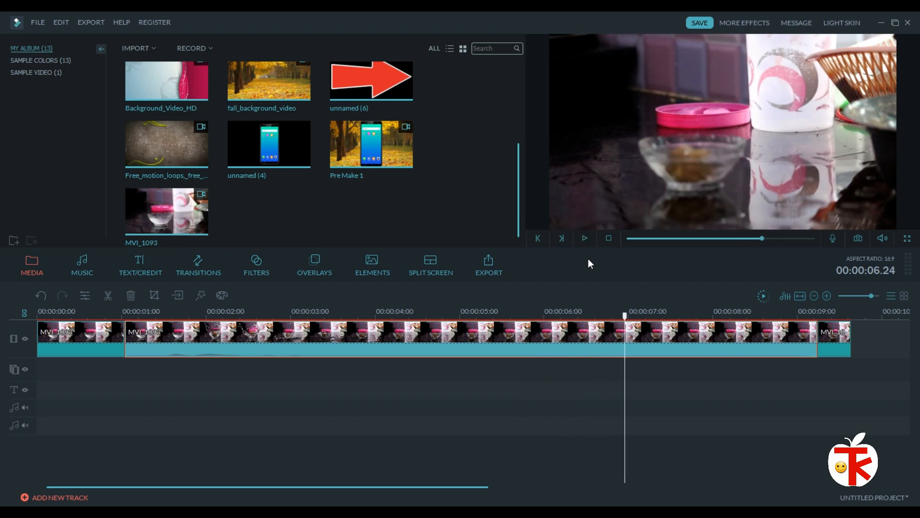
right_click(714, 328)
click(735, 238)
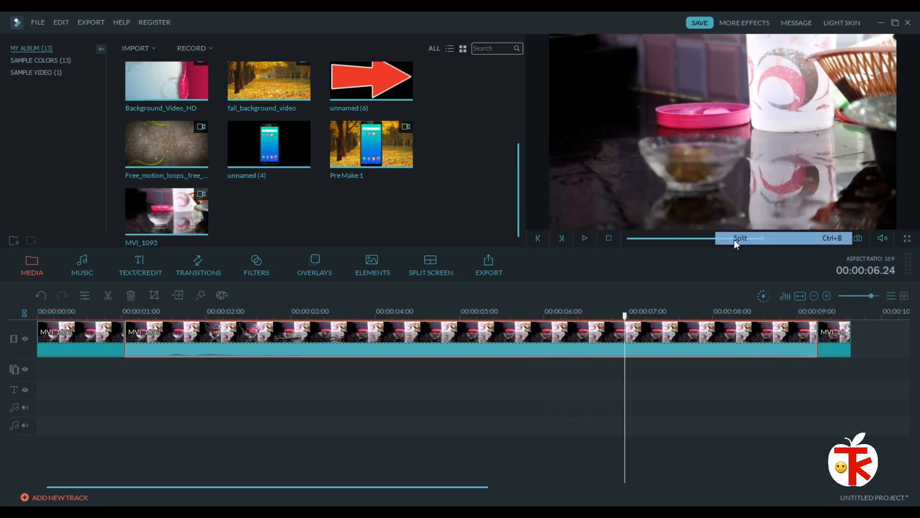
right_click(767, 338)
click(767, 328)
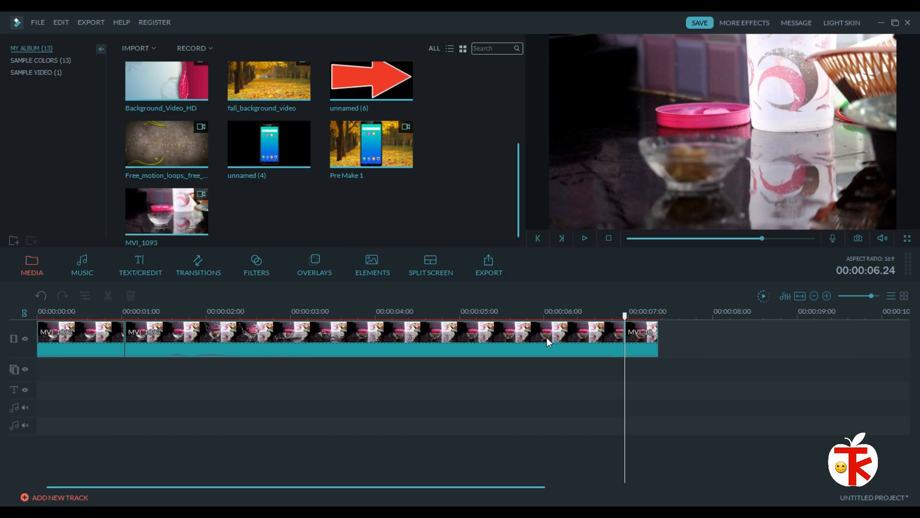
Mute the middle, first and last segments by setting each one's audio volume to 0 and confirming
click(285, 334)
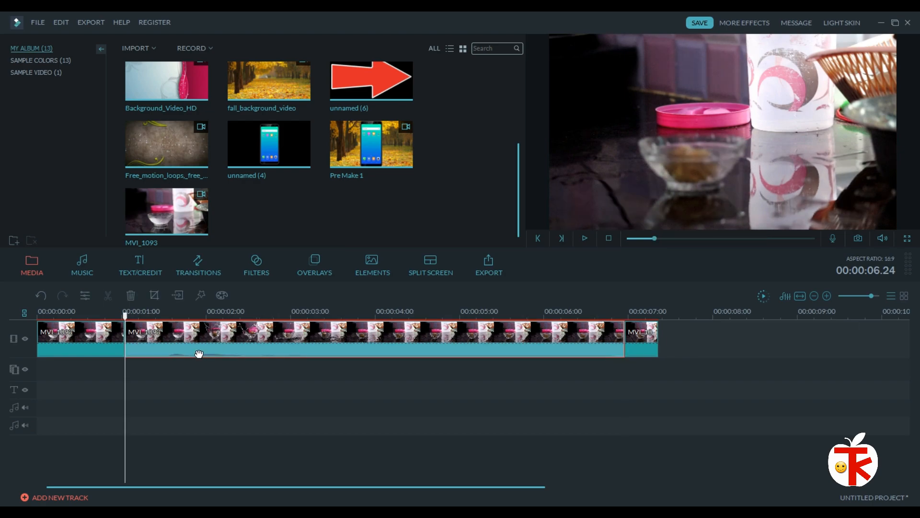
double_click(199, 354)
click(498, 42)
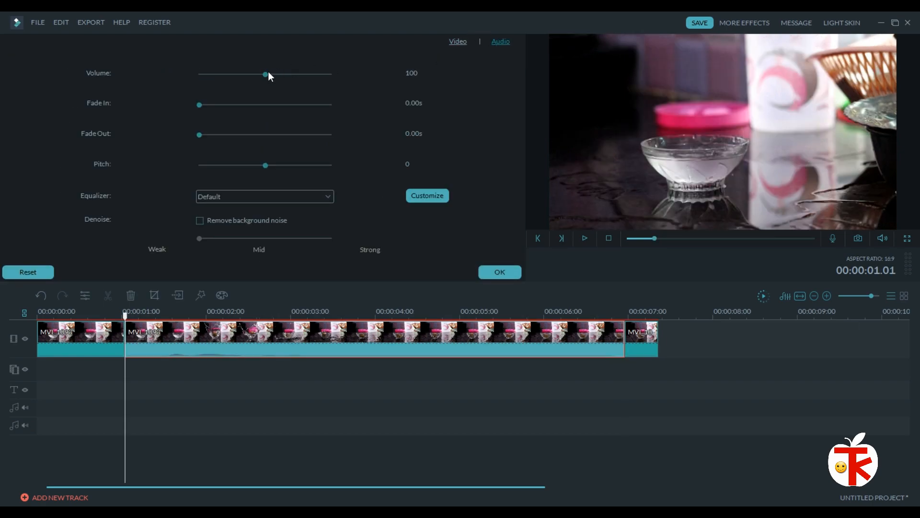
click(500, 272)
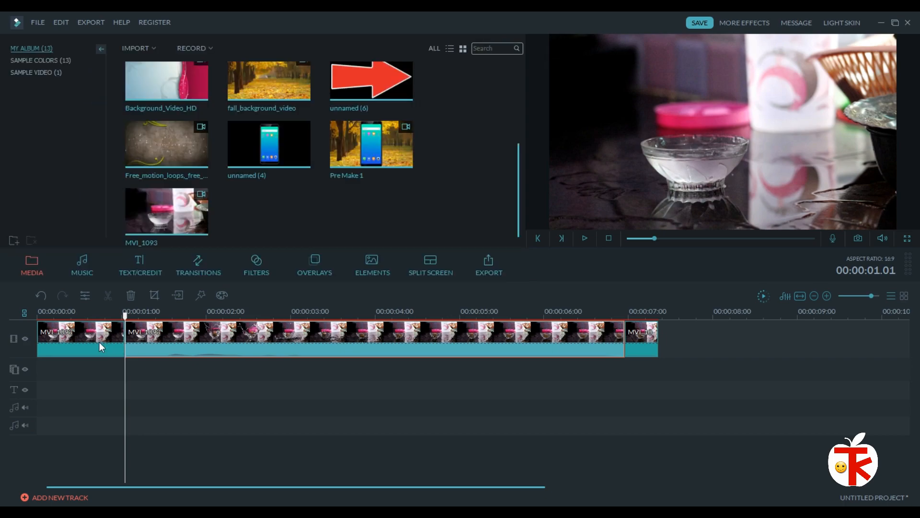
double_click(100, 341)
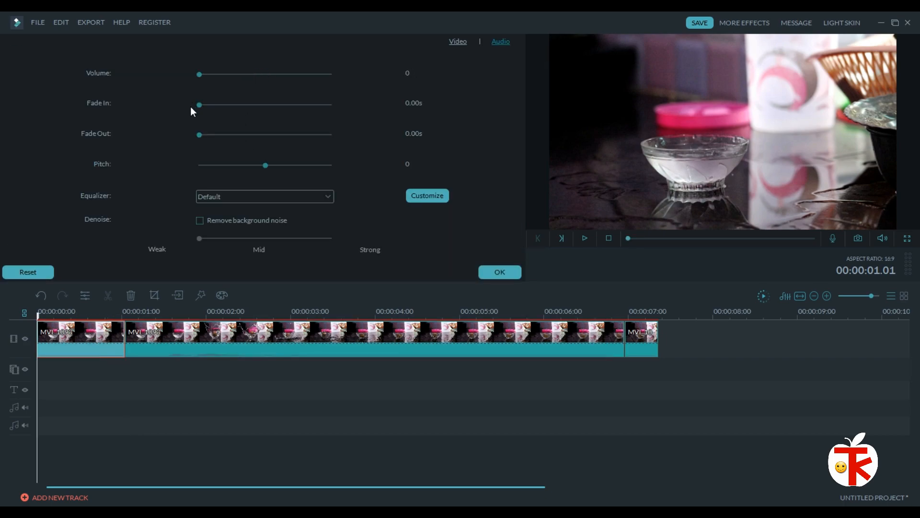
click(501, 273)
double_click(642, 353)
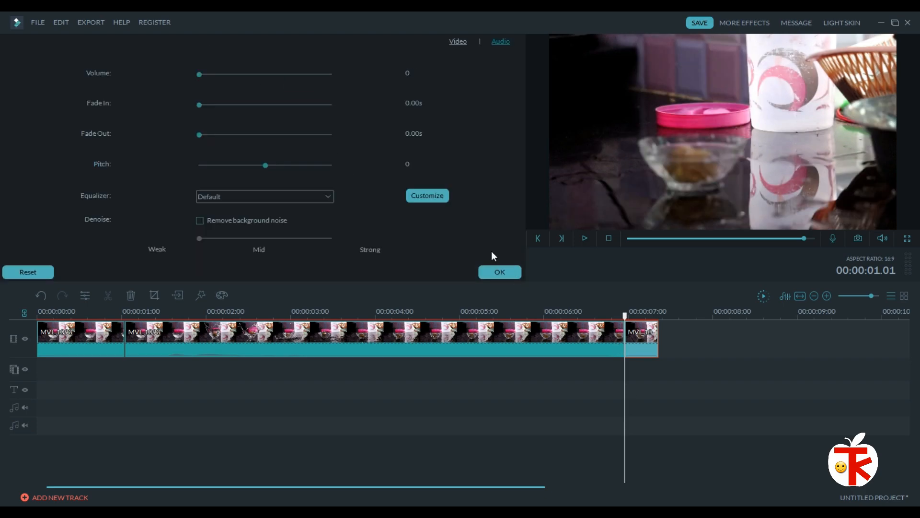
click(500, 272)
Slow the middle segment down to a speed of 0.10X and confirm
double_click(351, 331)
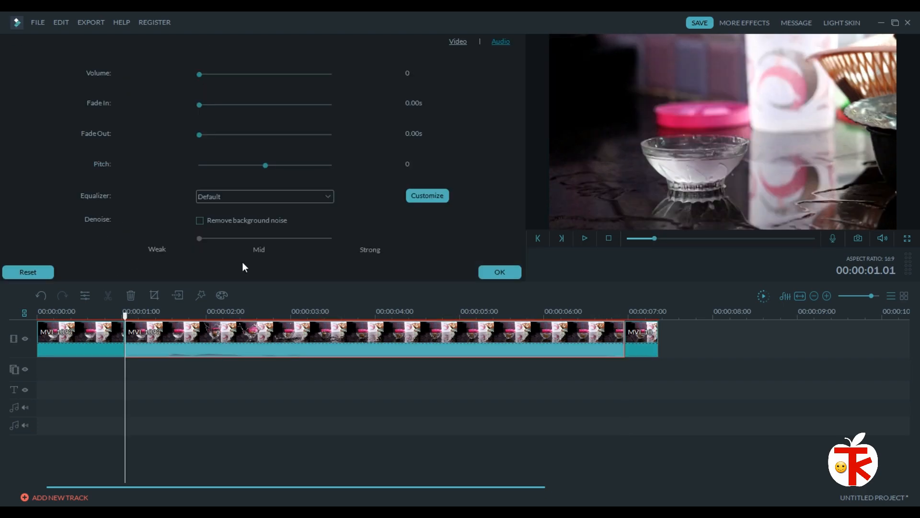
click(453, 42)
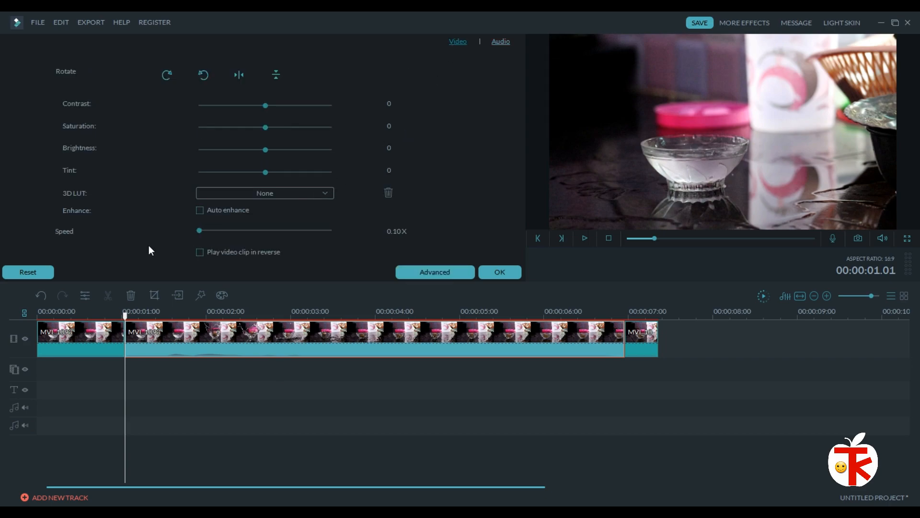
click(512, 272)
Play back the whole speed-ramped edit from the start and open the music library
drag(639, 242, 626, 242)
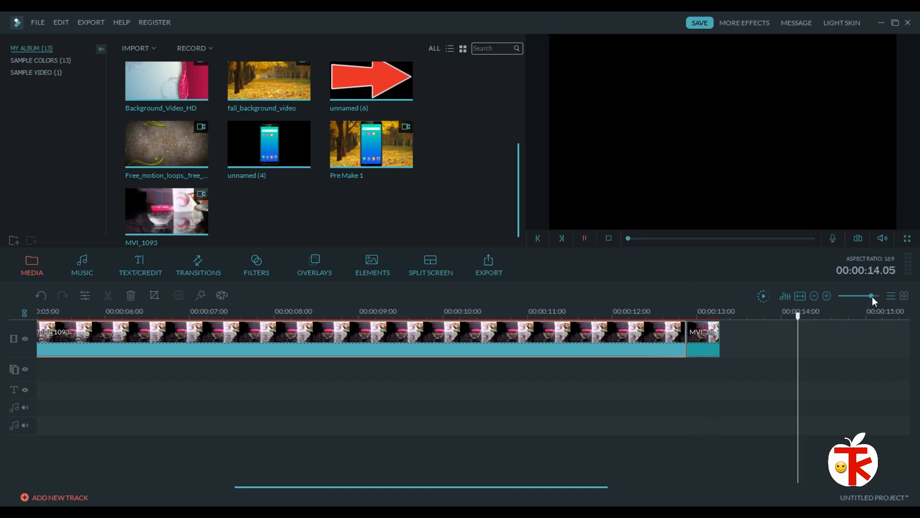
drag(869, 295, 866, 297)
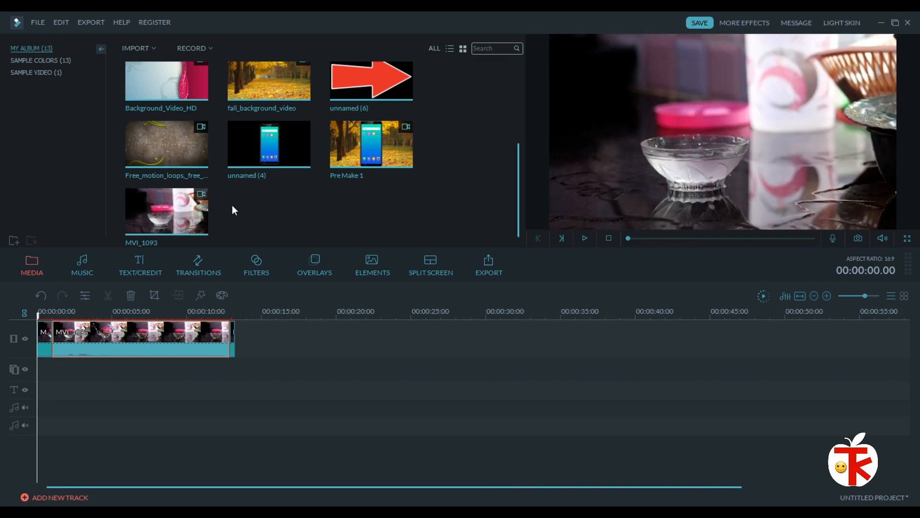
click(90, 267)
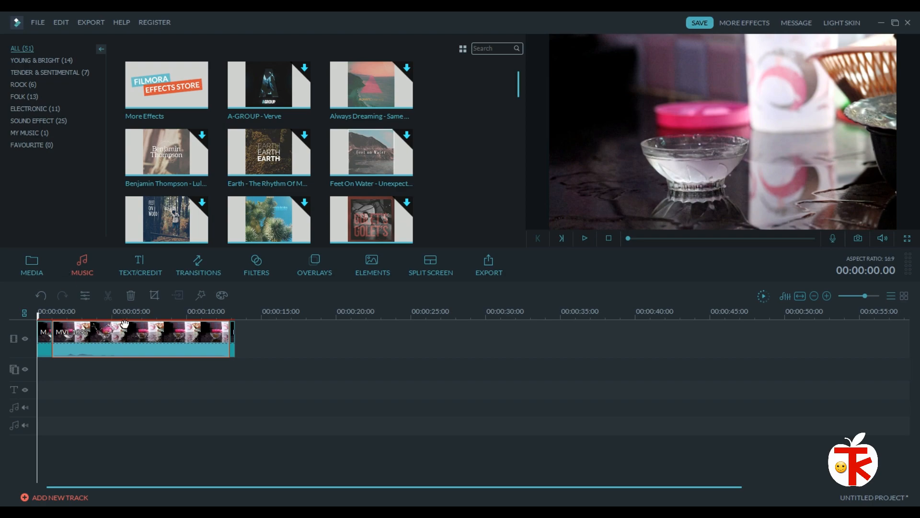
drag(124, 318, 319, 366)
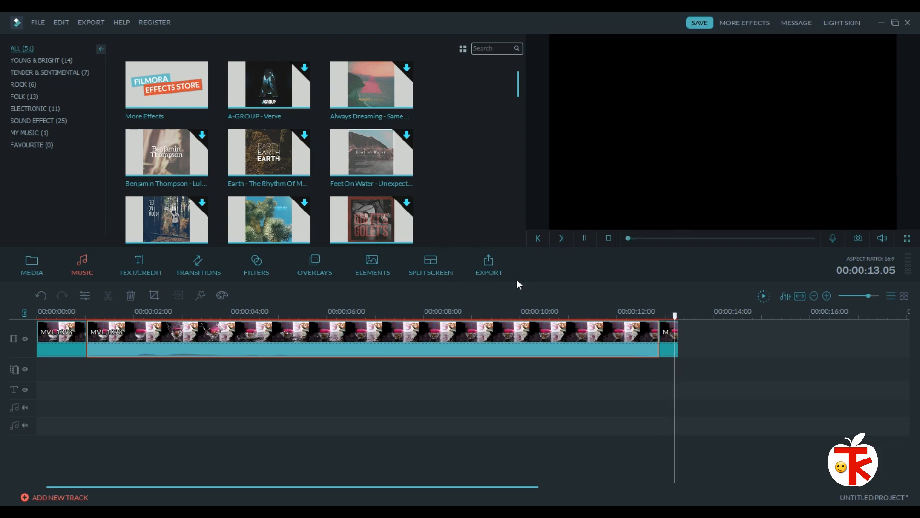
Open the export settings to review the MP4 output options, and close them without exporting
click(494, 278)
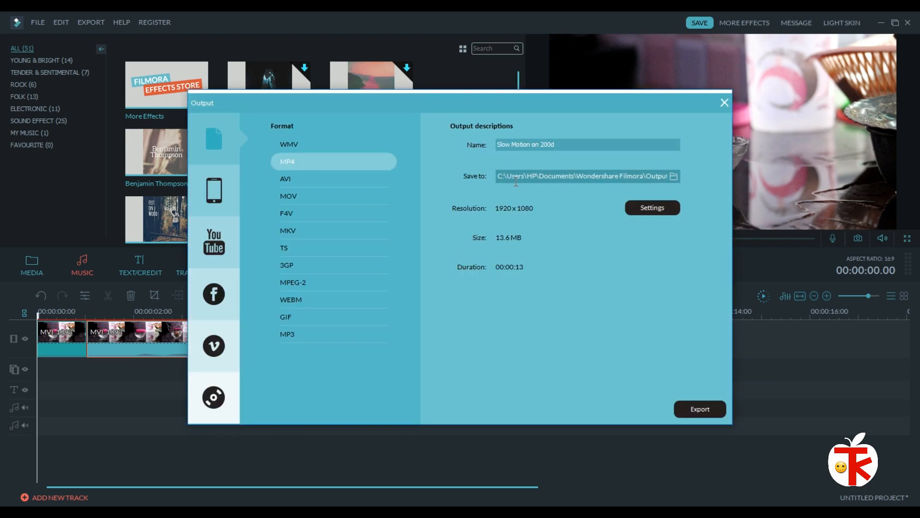
click(725, 103)
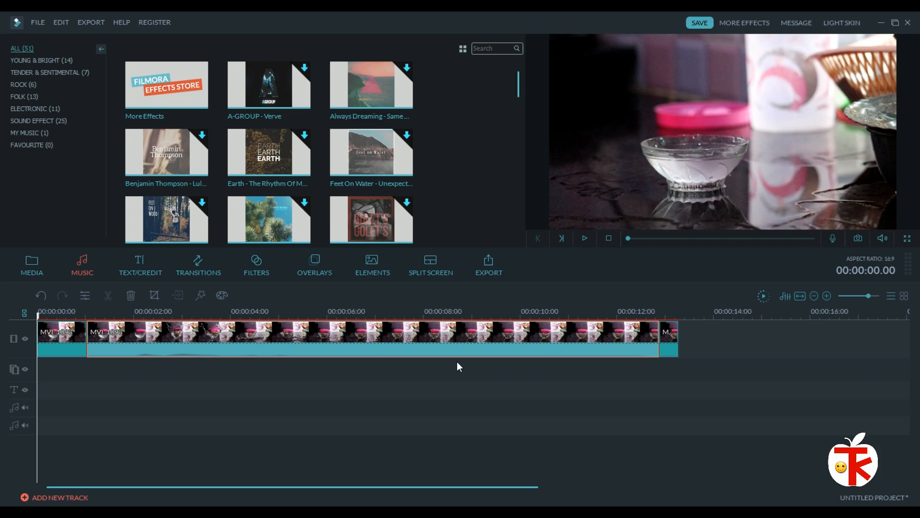
Minimize the video editor and refresh the desktop
click(880, 22)
right_click(439, 100)
click(411, 131)
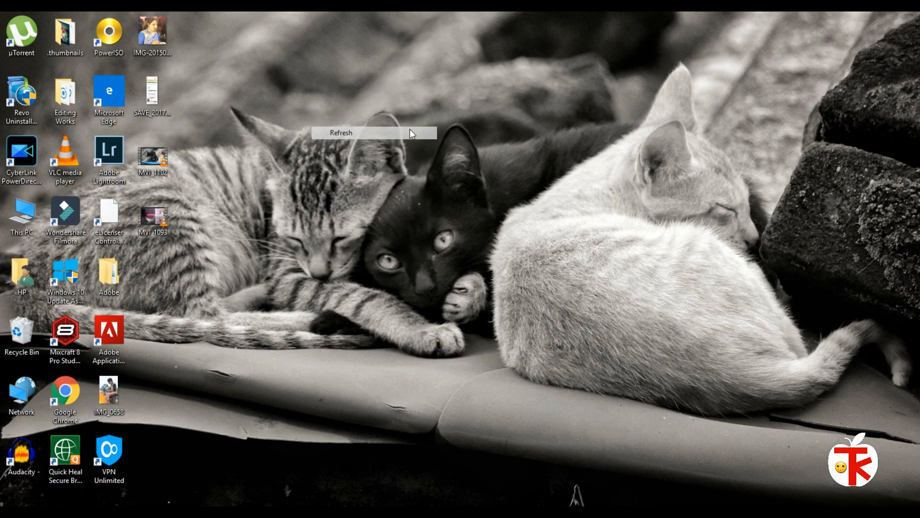